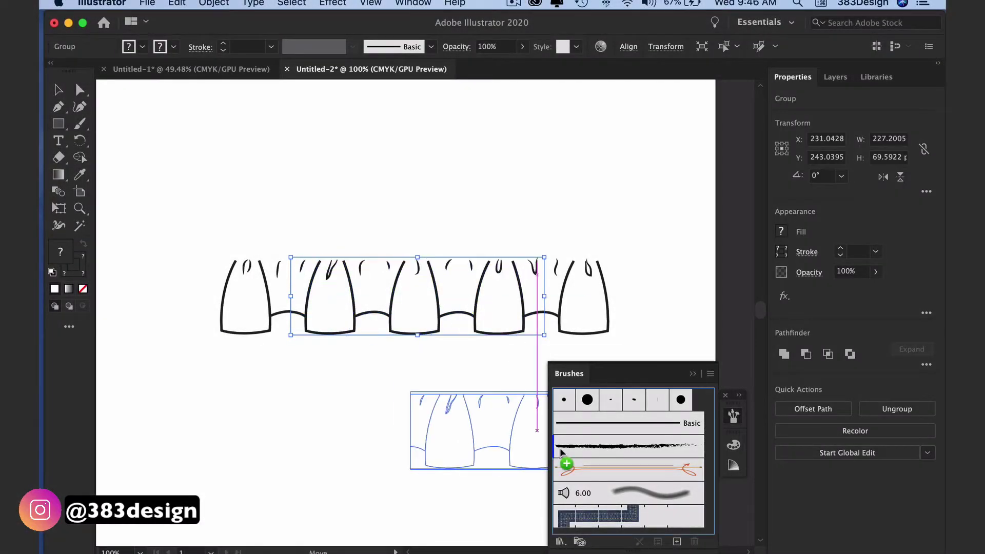
- Create Pattern Brush 1 from the ruffle, paint a second ruffle stroke, and enlarge the Brushes panel
left_click(117, 201)
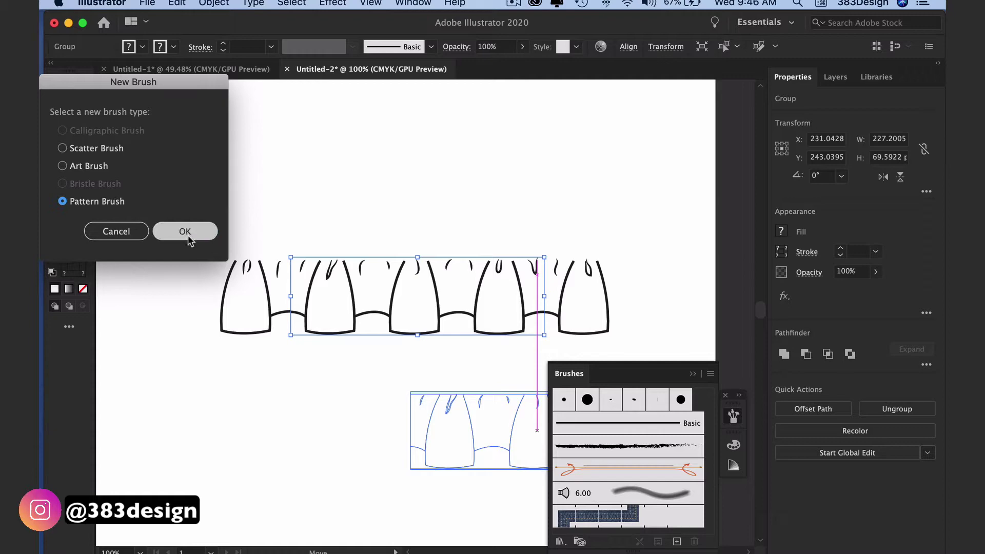
left_click(188, 232)
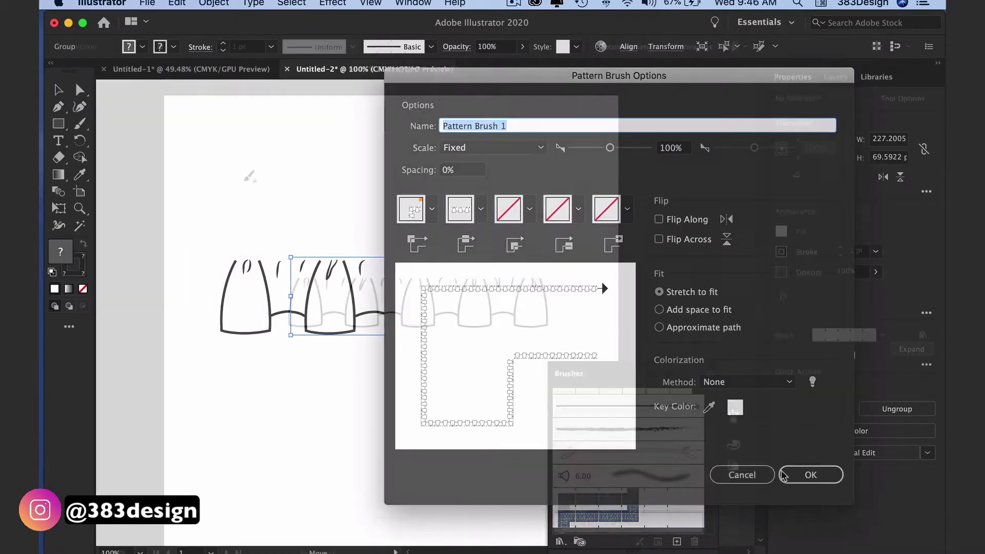
mouse_move(236, 178)
left_mouse_down()
mouse_move(332, 176)
mouse_move(534, 193)
left_mouse_up()
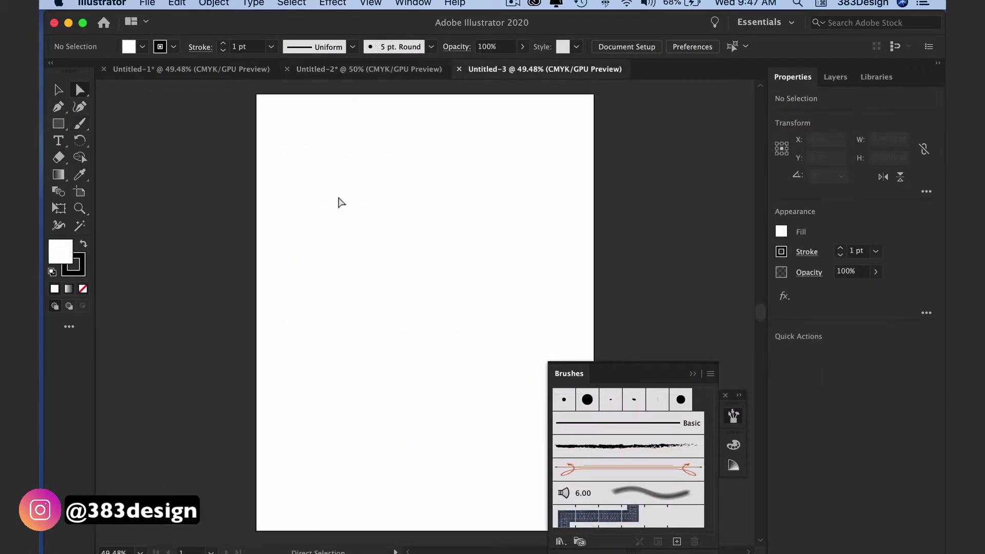
left_click_drag(630, 372, 649, 138)
left_click_drag(727, 320, 727, 400)
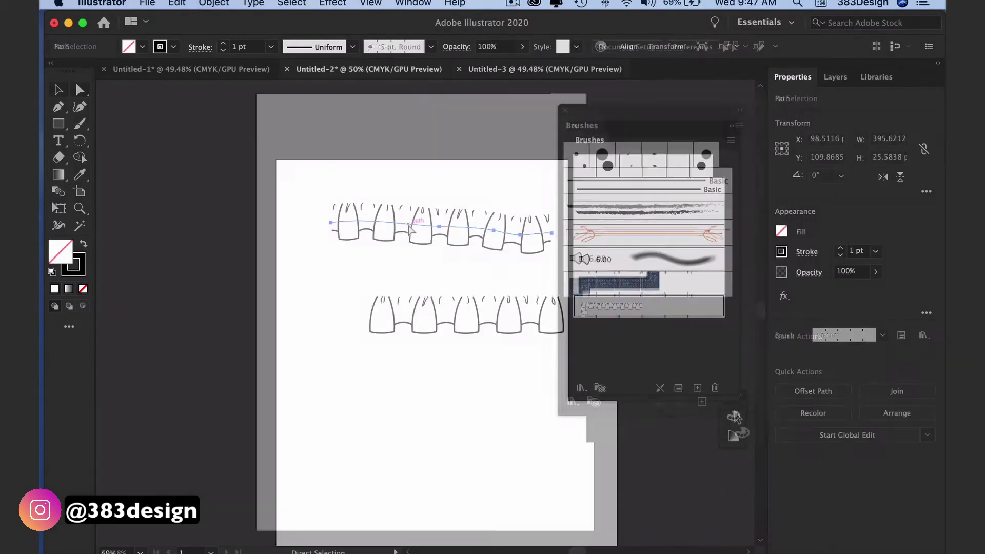
- Paste the ruffle stroke into Untitled-3 and save the document as Ruffle brush.ai
left_click(491, 72)
key("super+v")
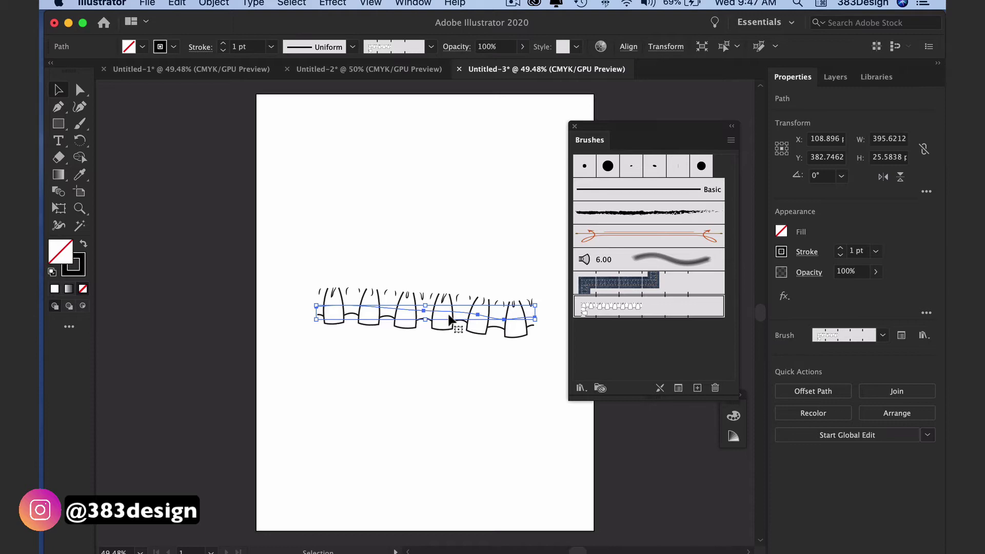
key("super+s")
type("Ruffl")
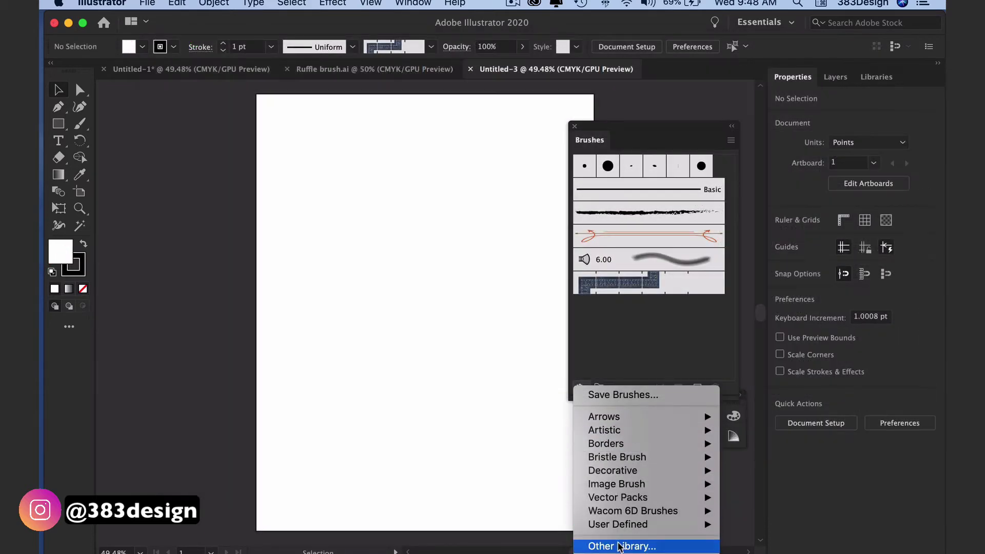
- Load Ruffle brush.ai from the Desktop as a brush library and add its ruffle brush
left_click(618, 544)
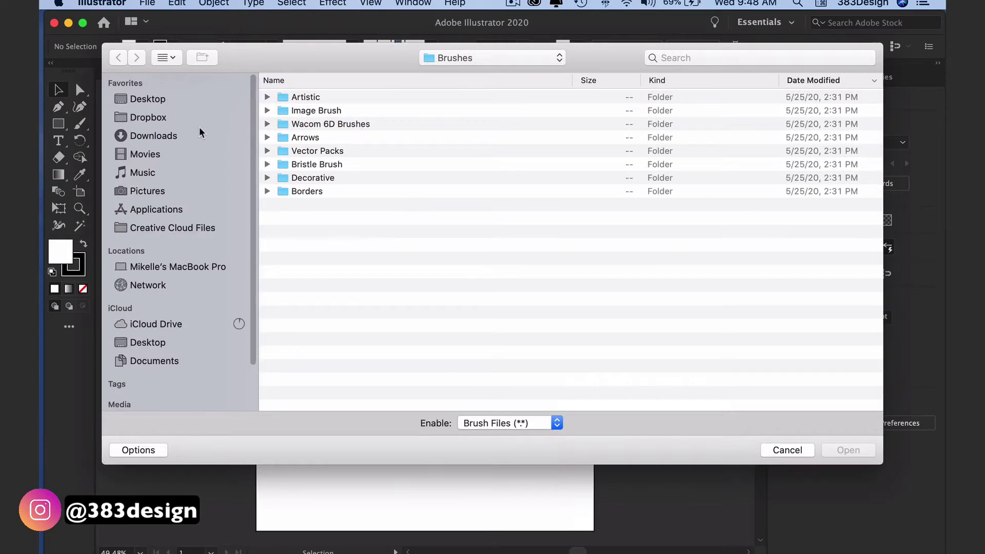
left_click(157, 99)
left_click(319, 98)
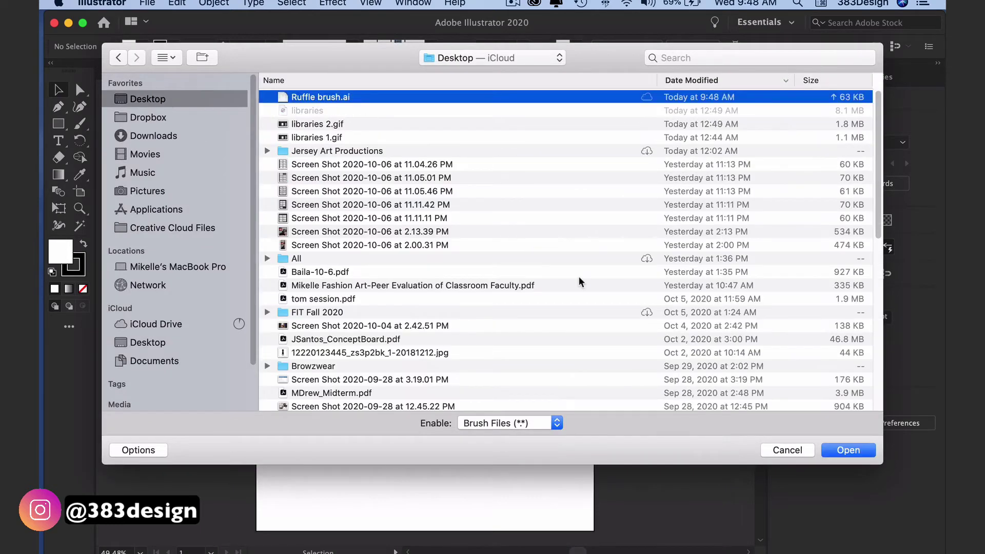
left_click(840, 453)
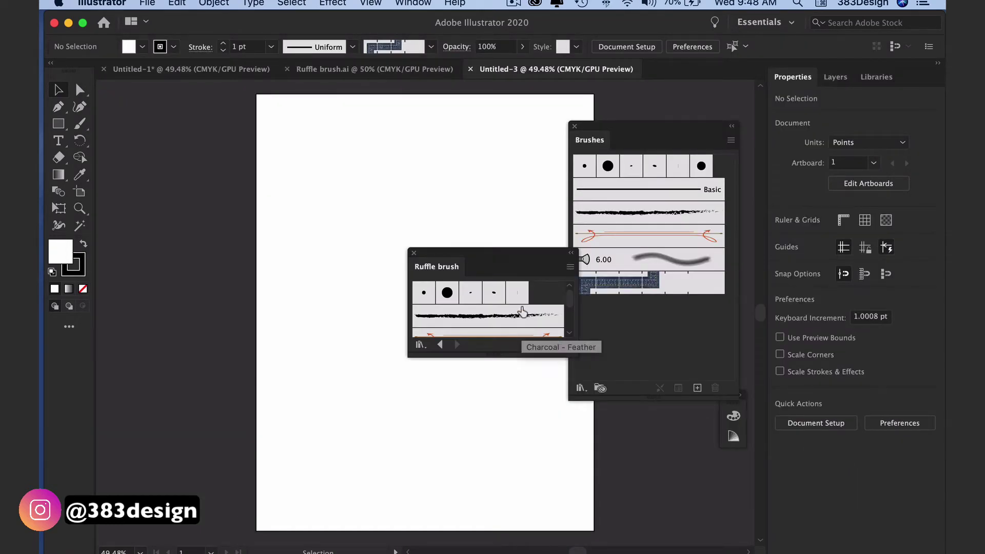
scroll(522, 312, "down", 3)
left_click(465, 324)
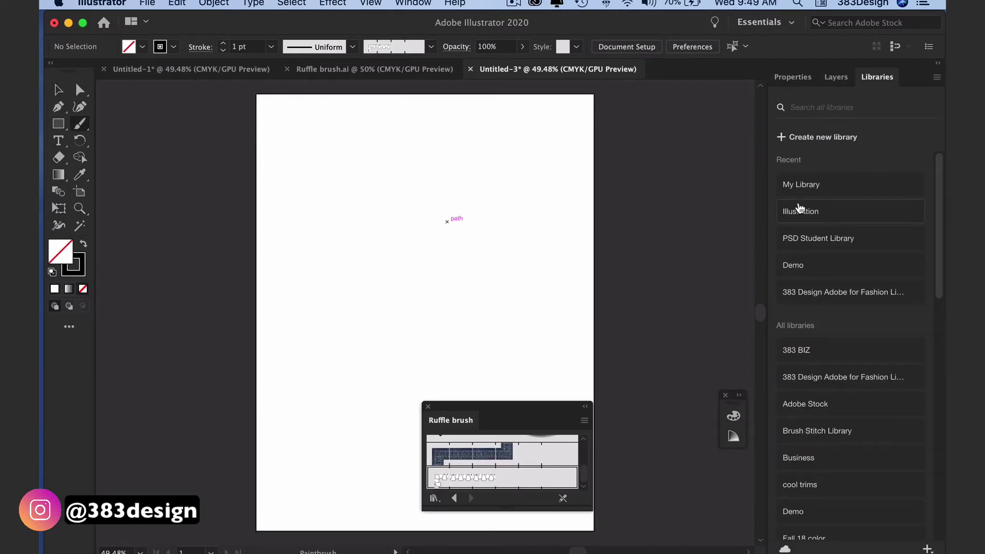
- Drag the Zipper Pull symbol from the artboard into the 383 Design Adobe for Fashion Library
left_click(801, 218)
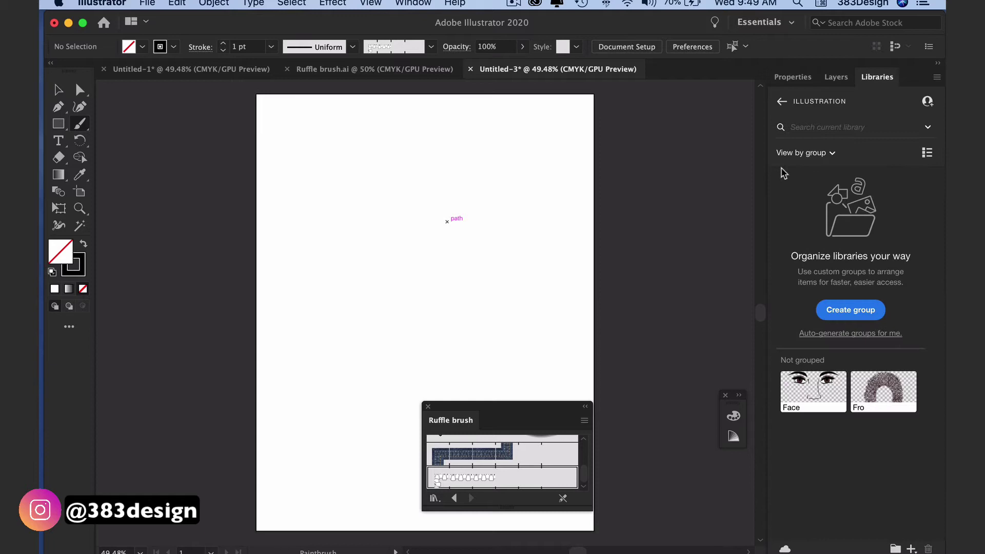
left_click(780, 107)
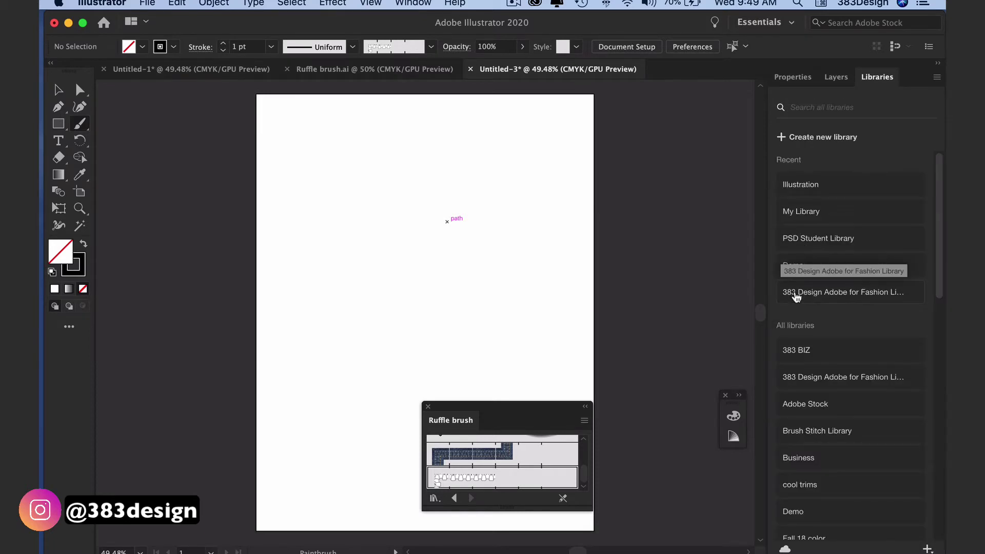
left_click(798, 292)
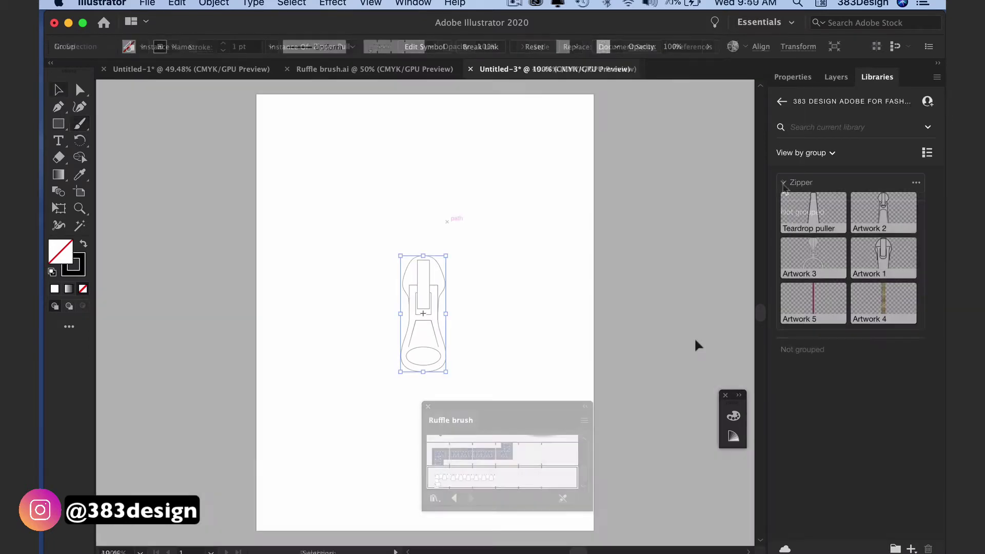
key("super+1")
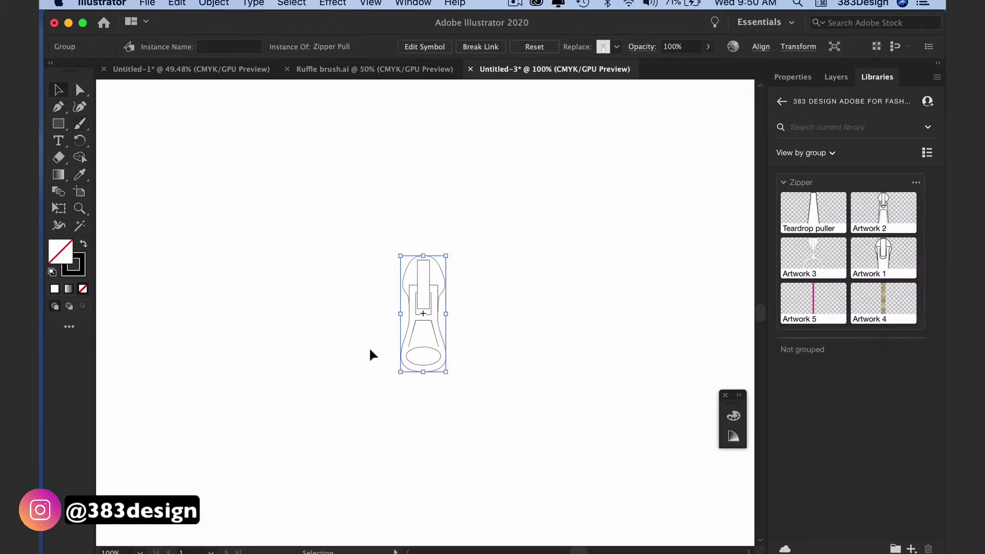
left_click_drag(422, 329, 817, 402)
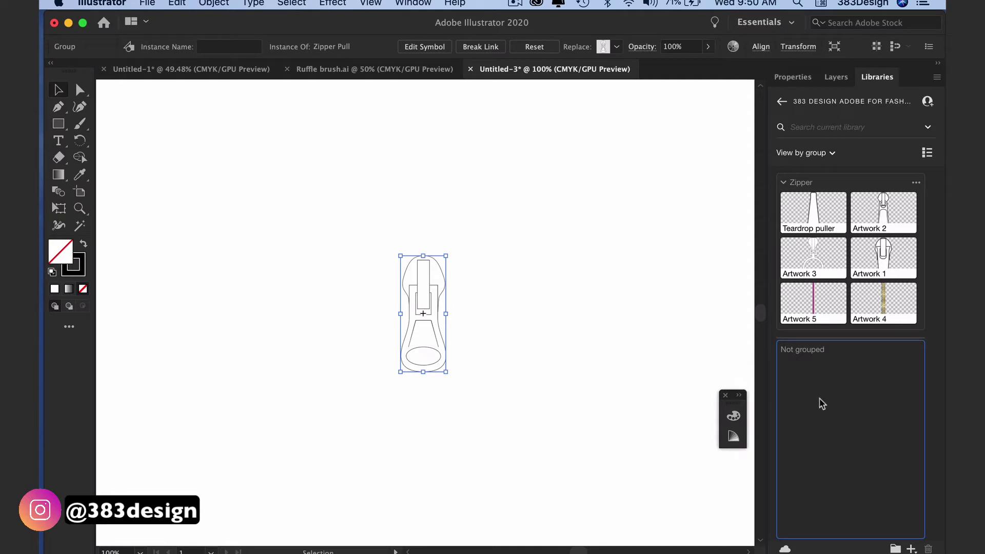
left_click(551, 391)
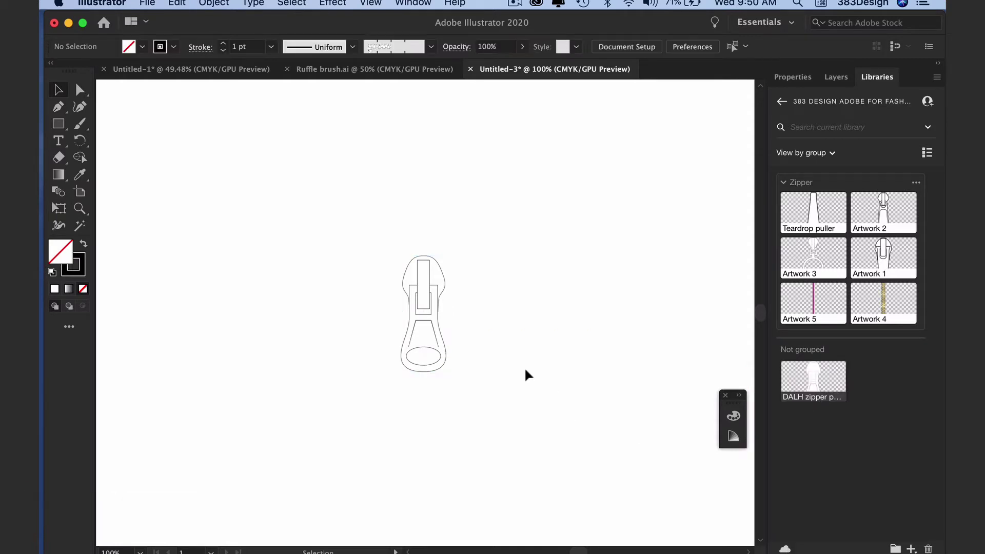
- Drag the zipper pull from the fashion library onto Ruffle brush.ai's artboard as a symbol
left_click(439, 70)
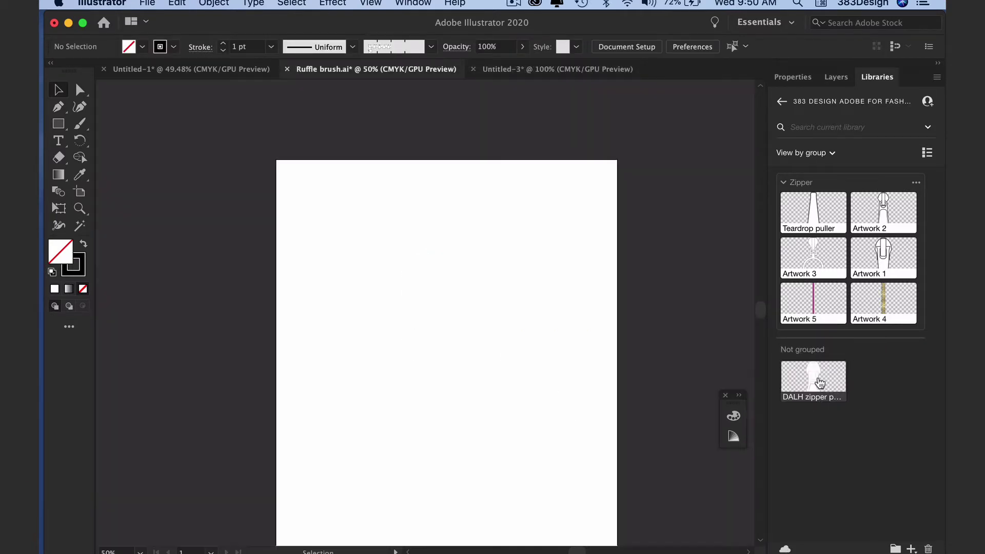
mouse_move(818, 377)
left_mouse_down()
mouse_move(705, 367)
mouse_move(367, 247)
left_mouse_up()
left_click(365, 235)
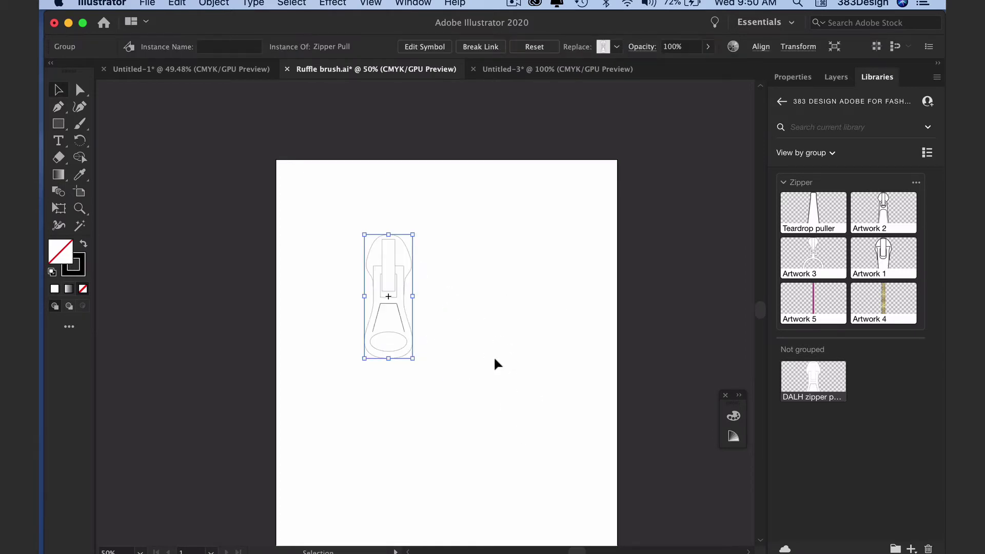
left_click(447, 317)
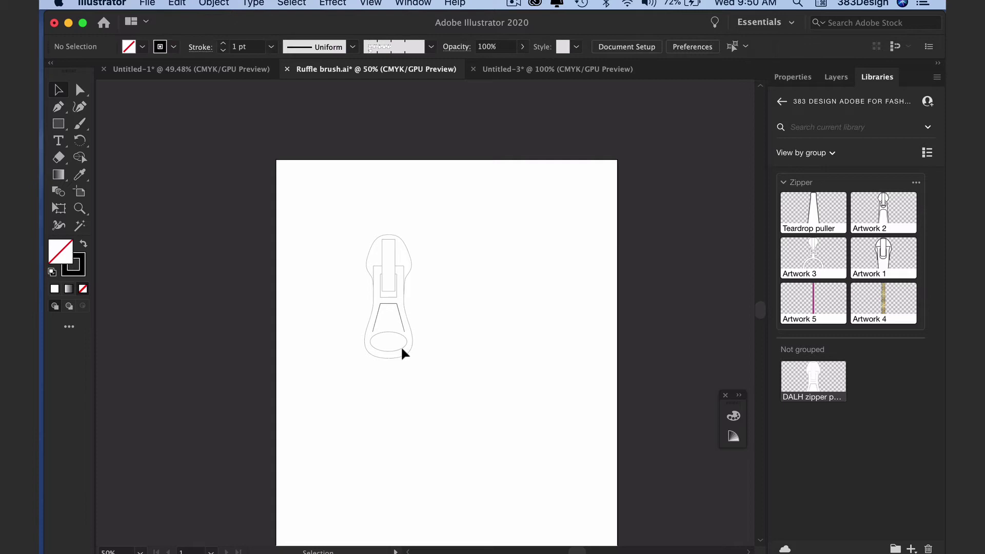
left_click(401, 331)
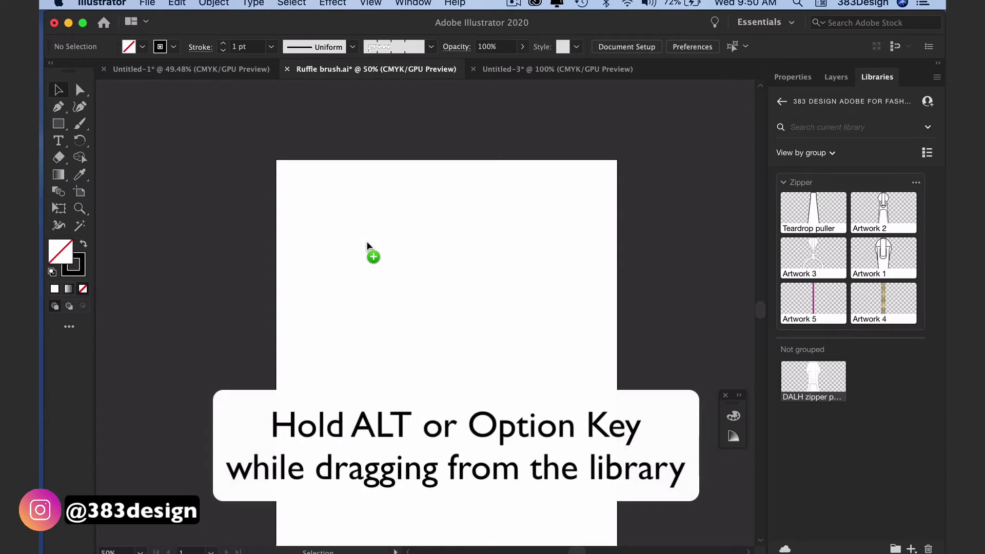
left_click_drag(367, 242, 495, 360)
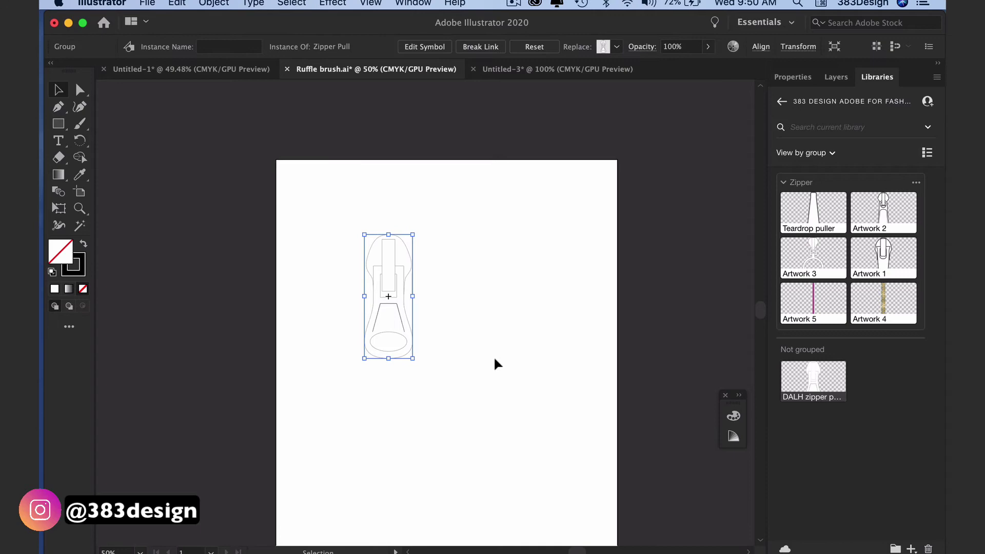
- Show the Symbols panel, enlarged, to confirm Zipper Pull is among the document's symbols
left_click(450, 318)
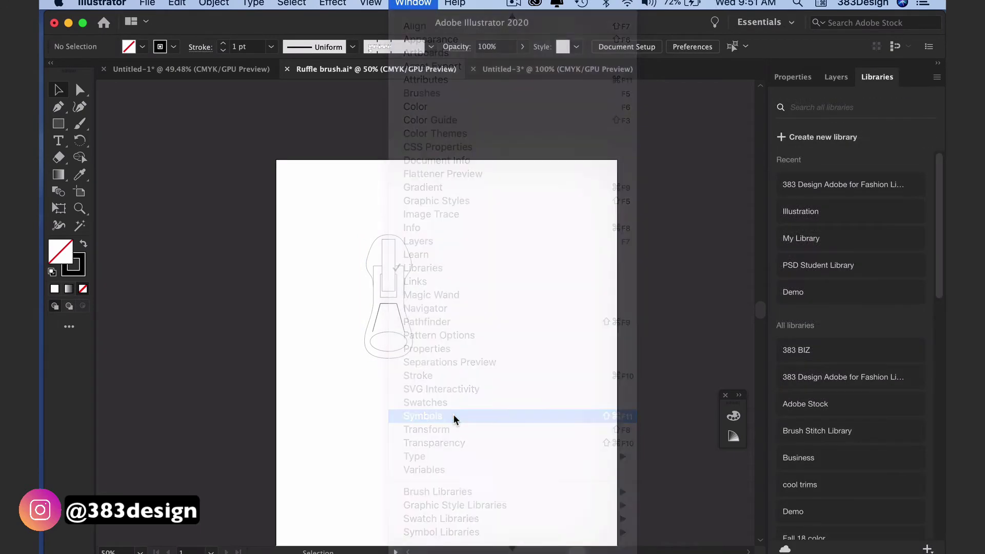
left_click(453, 417)
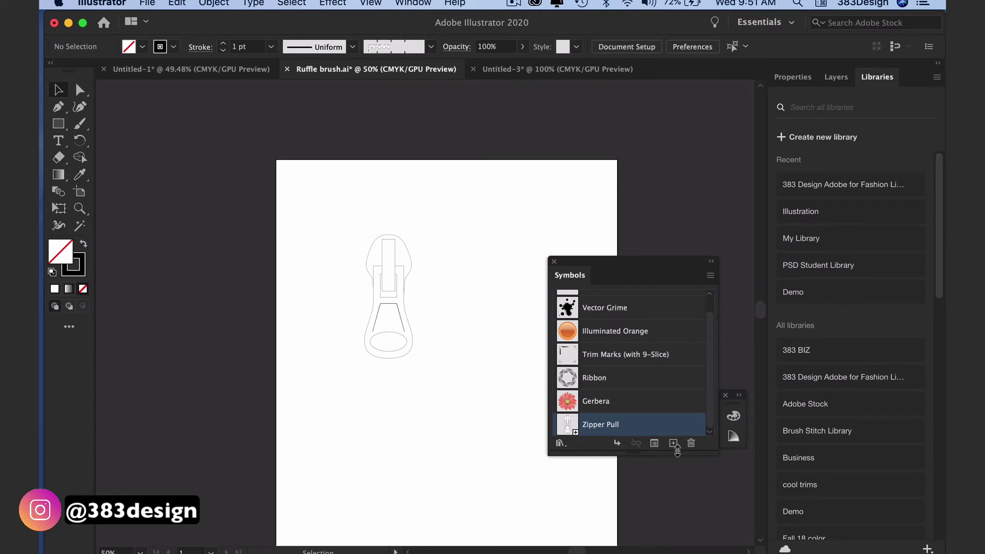
left_click_drag(713, 450, 712, 518)
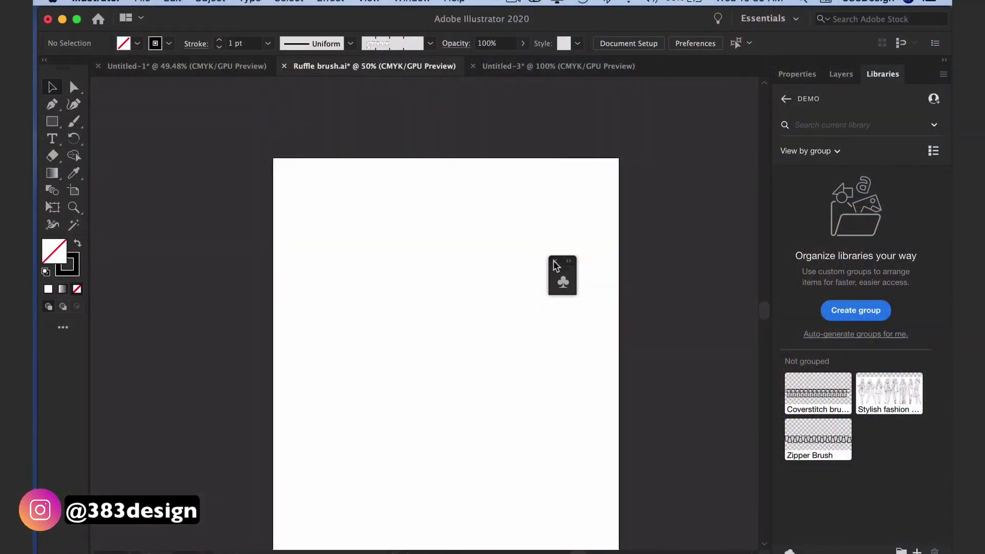
- Place the Coverstitch brush from the Demo library onto the artboard at a dragged size, viewed at 100%
left_click_drag(815, 402, 648, 359)
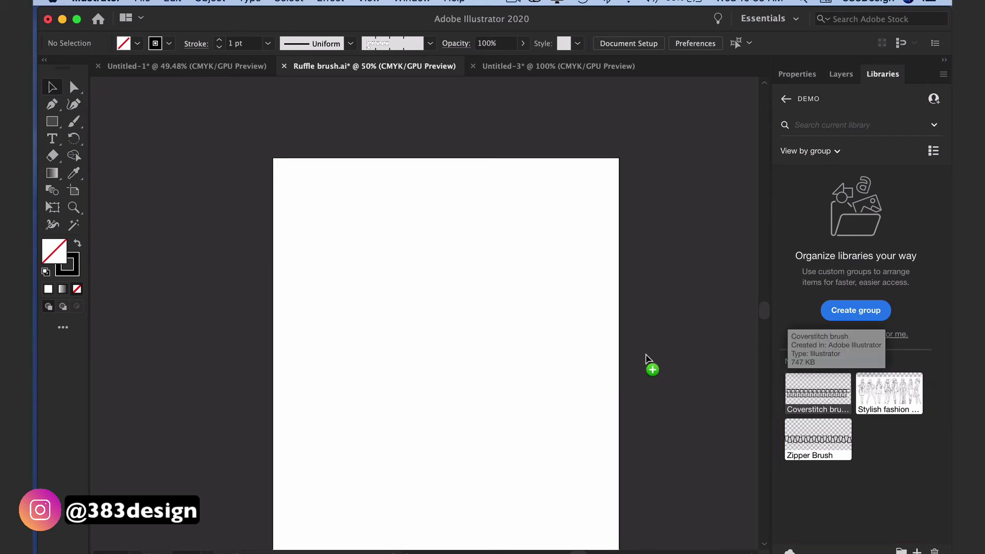
left_click_drag(493, 299, 395, 307)
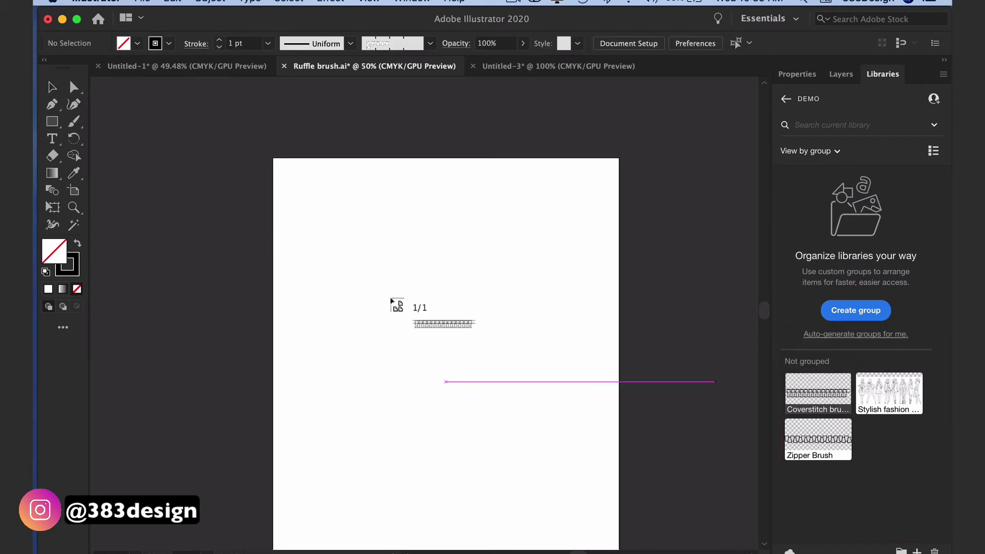
mouse_move(291, 261)
left_mouse_down()
mouse_move(451, 340)
mouse_move(570, 363)
left_mouse_up()
key("super+1")
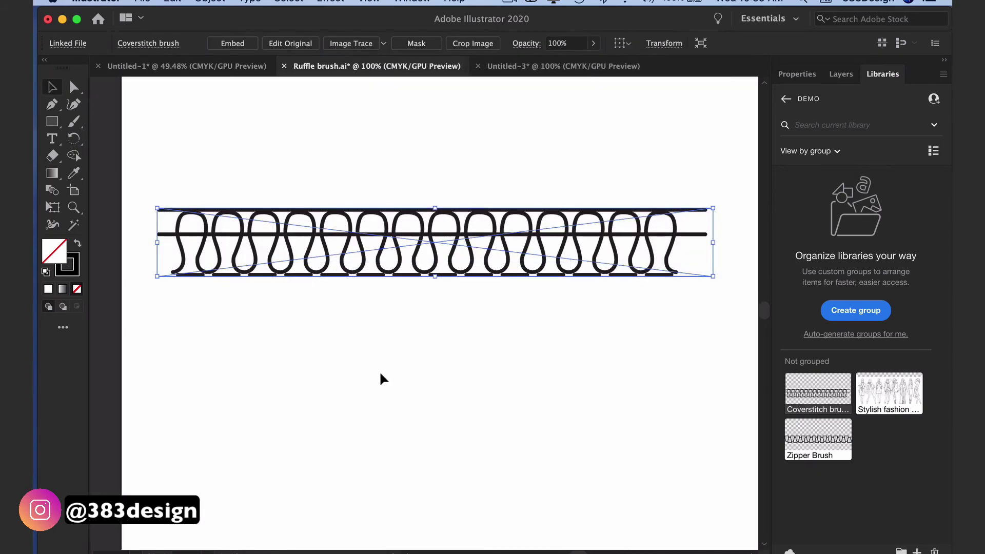